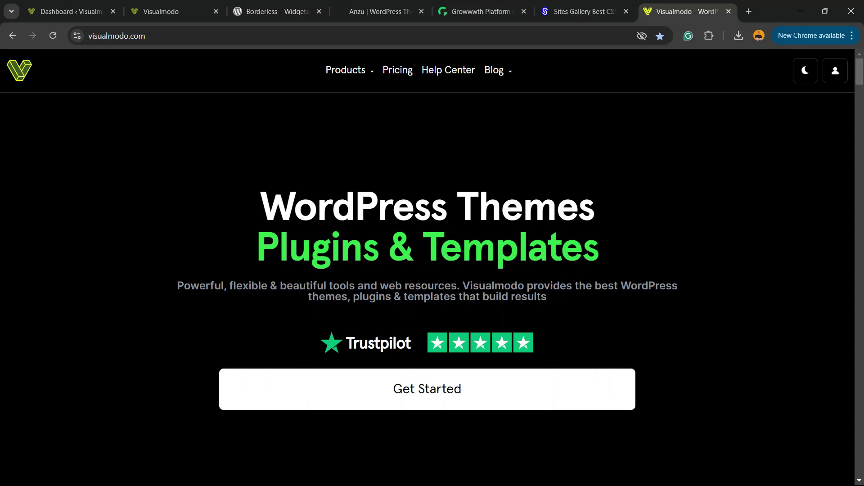
# Browse the theme showcase on the Visualmodo homepage, from the Anzu theme to the Latest Posts section.
pyautogui.scroll(-20, 427, 288)
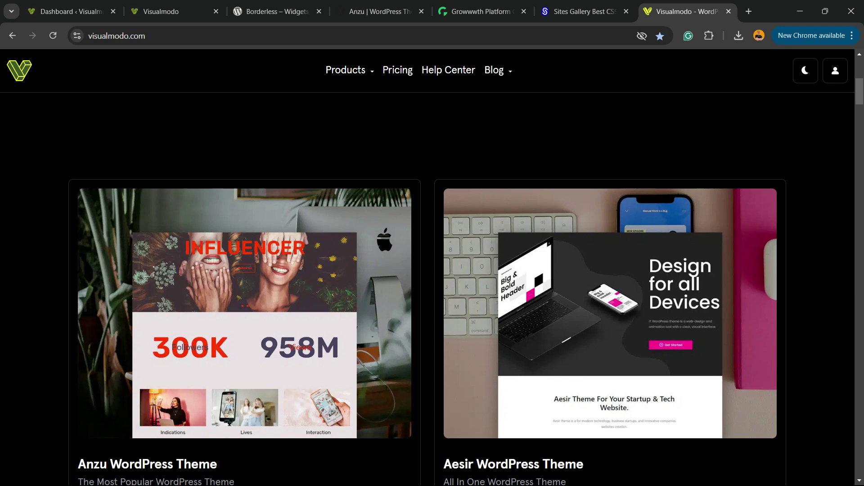
pyautogui.scroll(-5, 427, 288)
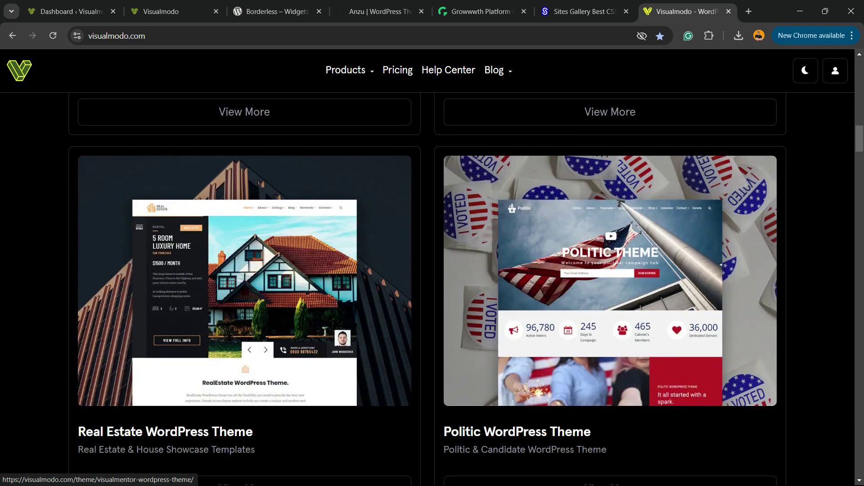
pyautogui.scroll(-9, 427, 289)
pyautogui.scroll(-15, 428, 288)
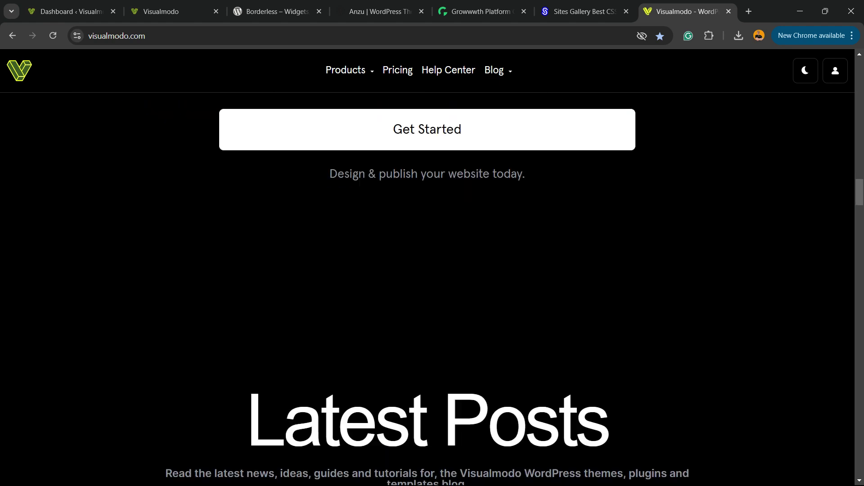
pyautogui.scroll(20, 428, 288)
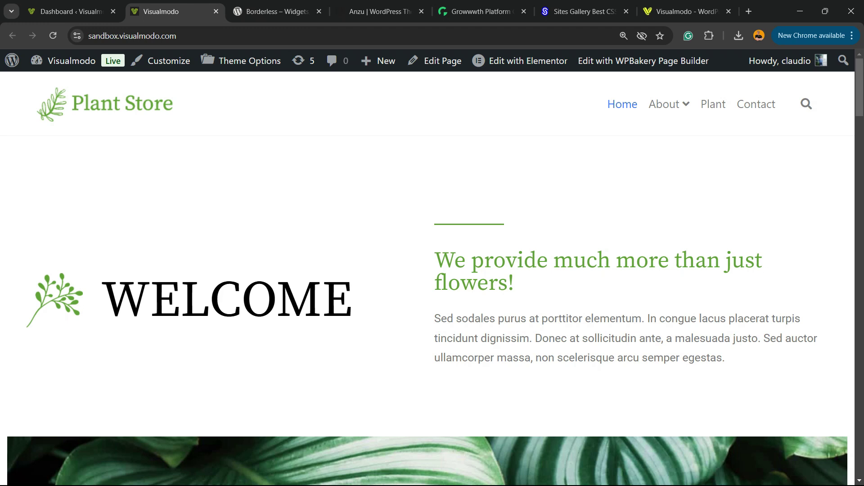
# Examine how the Plant Store homepage's header, with its logo and navigation menu, behaves from the top of the page to the footer.
pyautogui.scroll(-12, 427, 288)
pyautogui.scroll(-10, 427, 289)
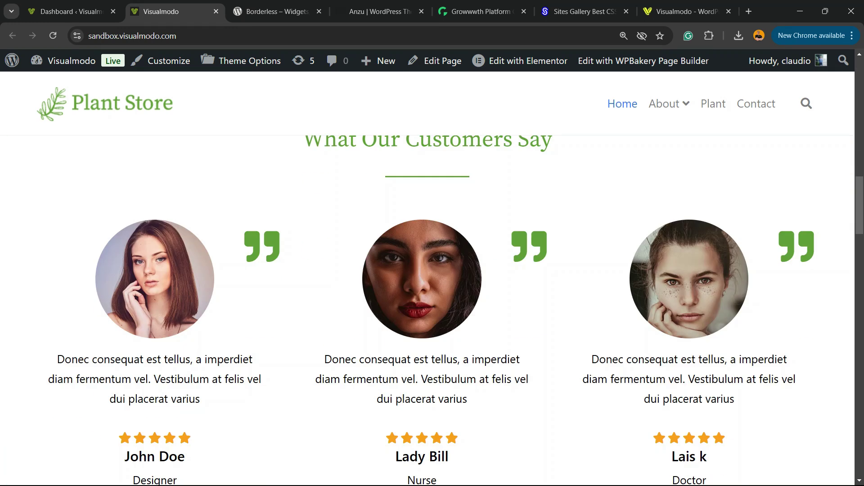
pyautogui.scroll(-10, 427, 288)
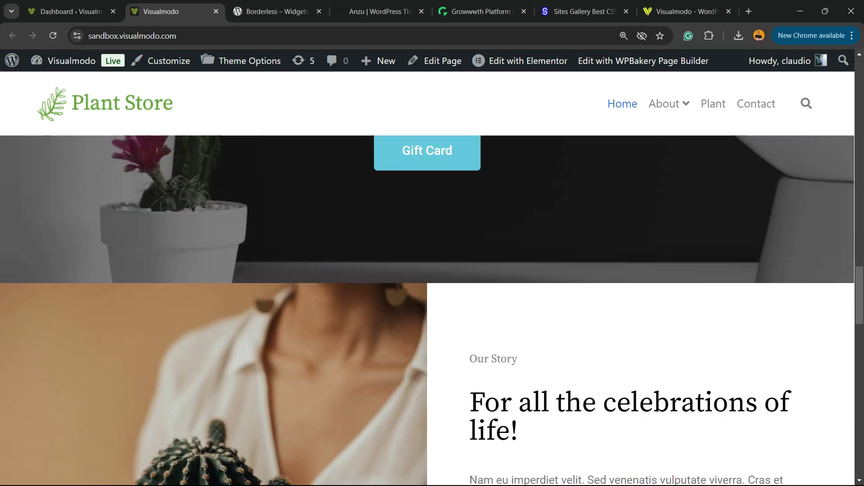
pyautogui.scroll(-10, 427, 288)
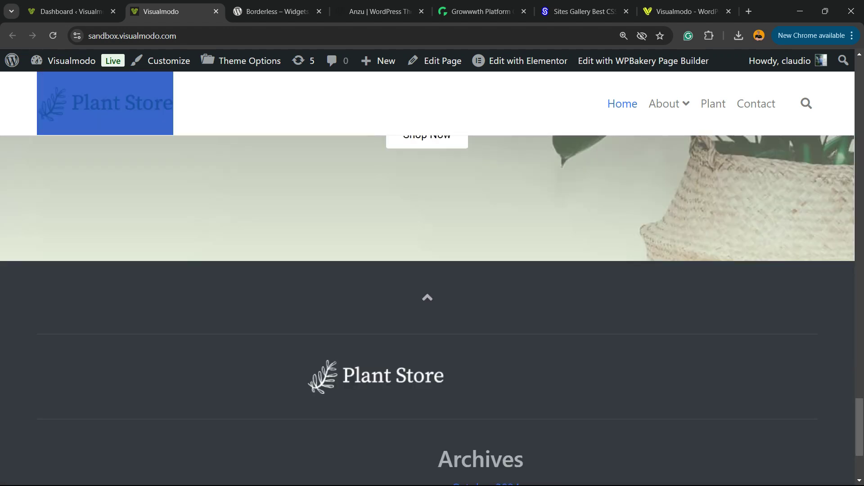
pyautogui.click(428, 297)
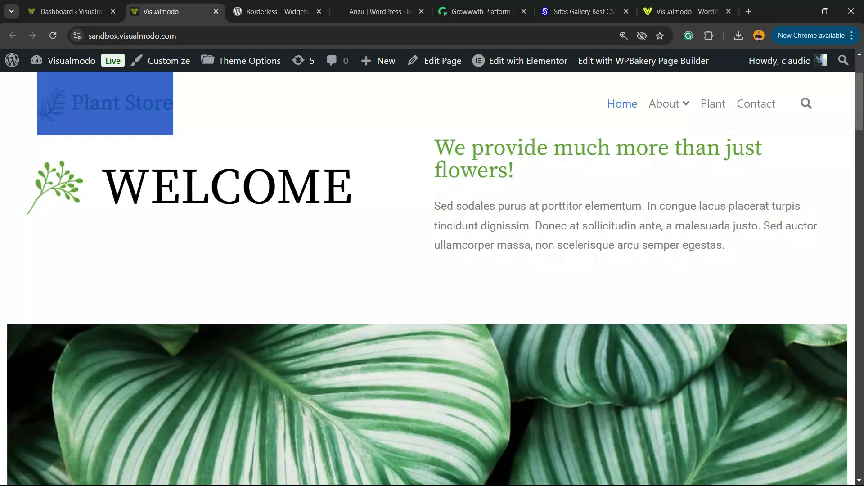
pyautogui.scroll(3, 427, 289)
pyautogui.scroll(-7, 427, 288)
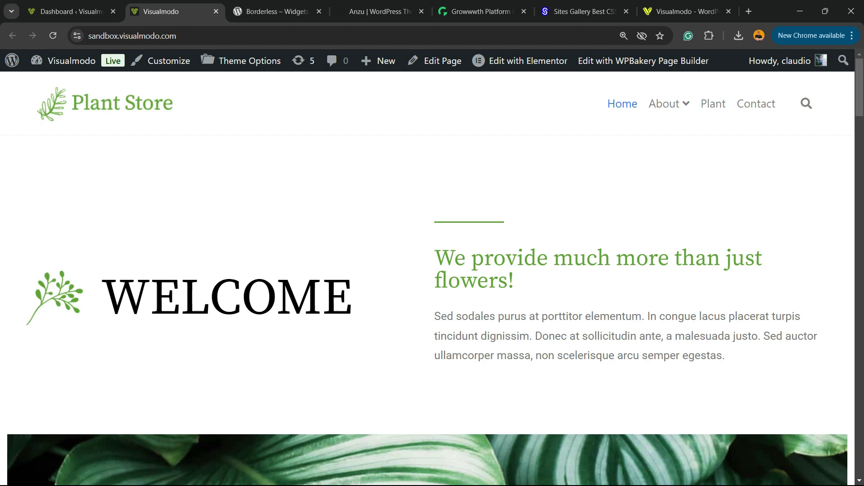
pyautogui.moveTo(194, 105); pyautogui.dragTo(103, 105)
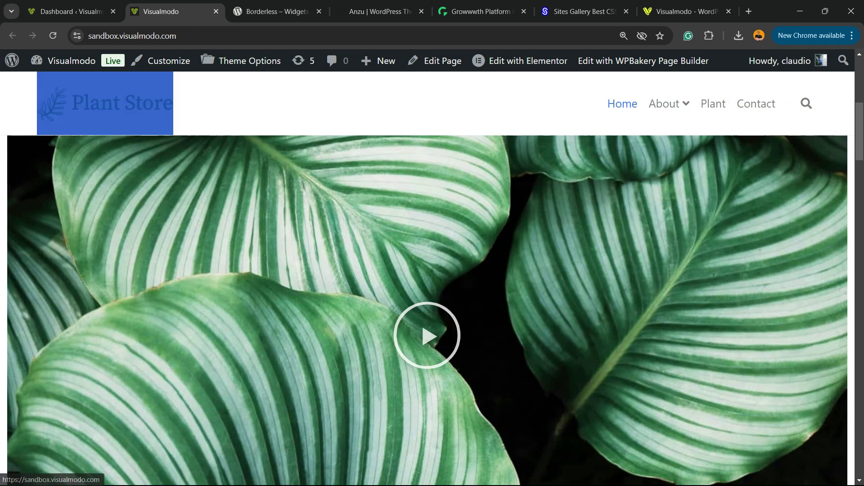
pyautogui.moveTo(601, 104); pyautogui.dragTo(775, 105)
pyautogui.click(786, 105)
pyautogui.scroll(-16, 428, 289)
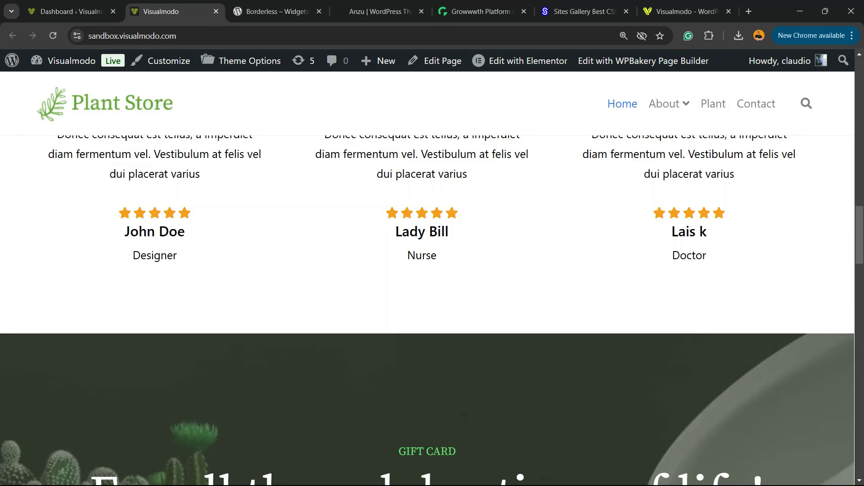
pyautogui.scroll(20, 427, 288)
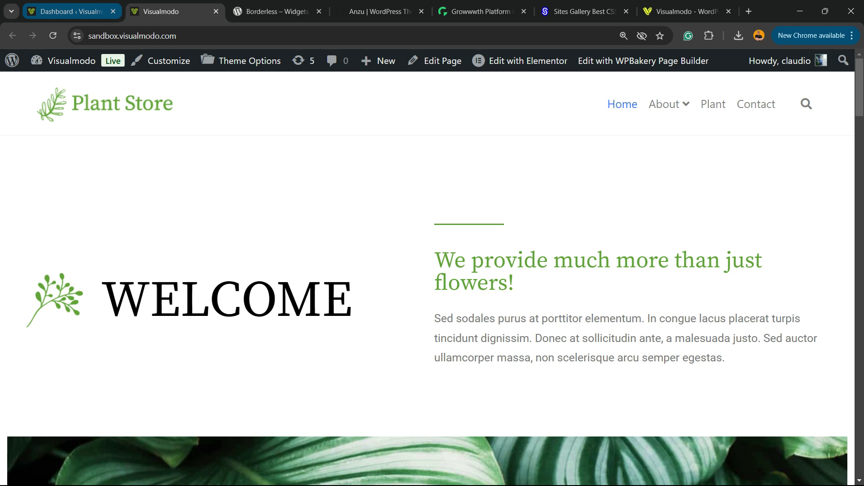
# Switch to the WordPress dashboard and open the Visualmodo Theme Options.
pyautogui.click(71, 11)
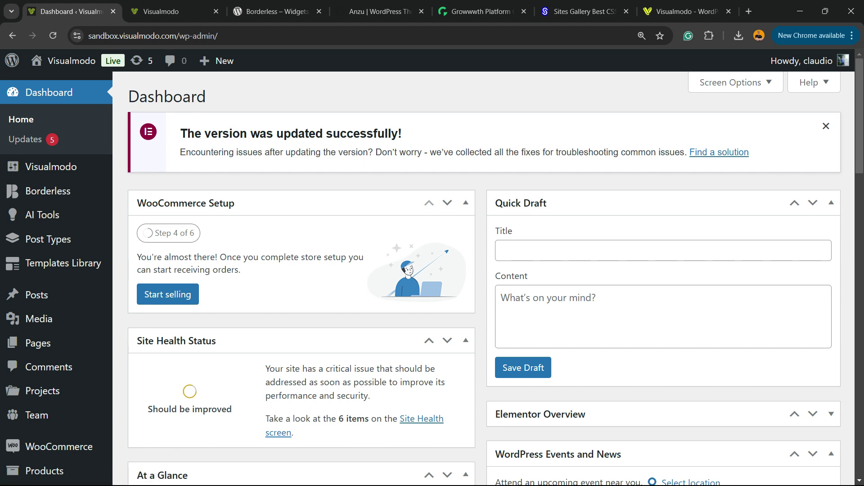
pyautogui.moveTo(50, 167)
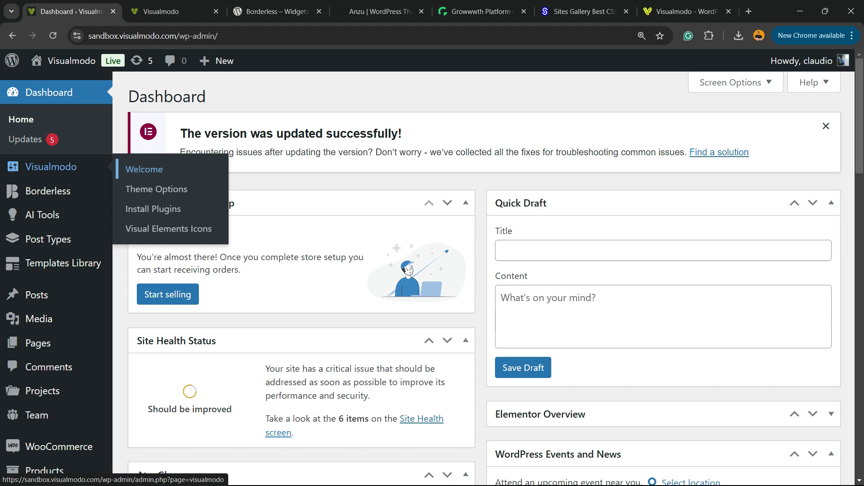
pyautogui.click(158, 187)
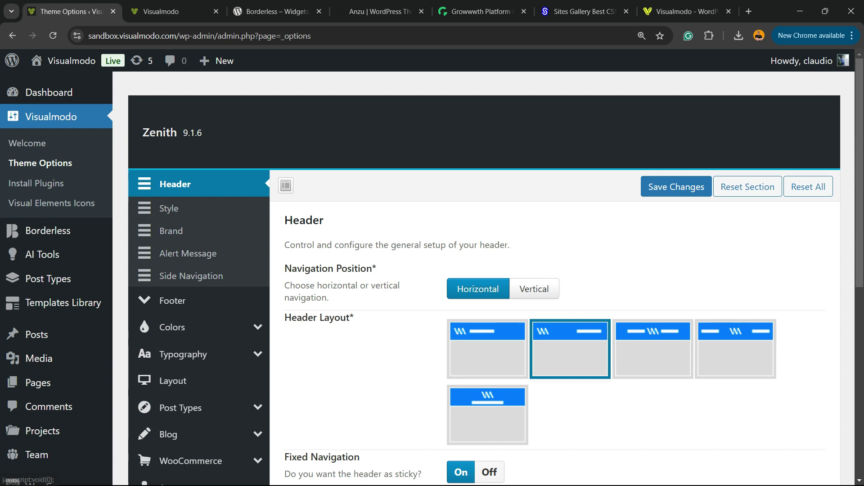
# Review the Navigation Position and Header Layout settings in the Header section.
pyautogui.scroll(-5, 494, 279)
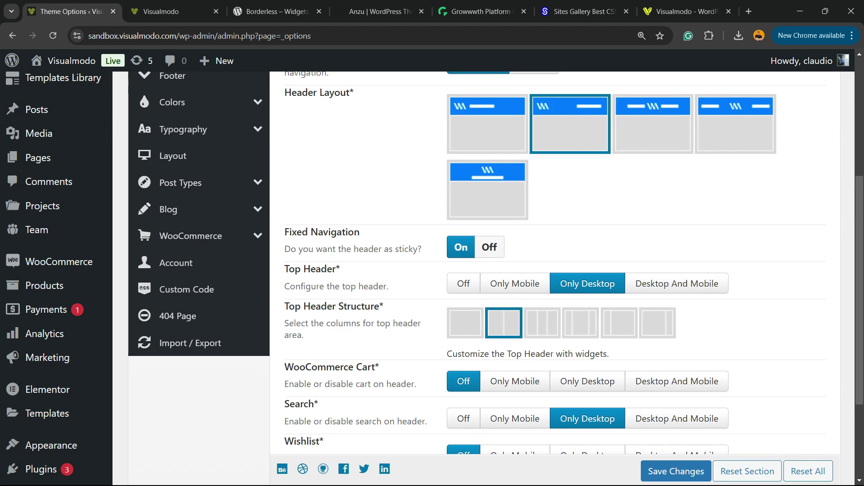
pyautogui.scroll(2, 484, 278)
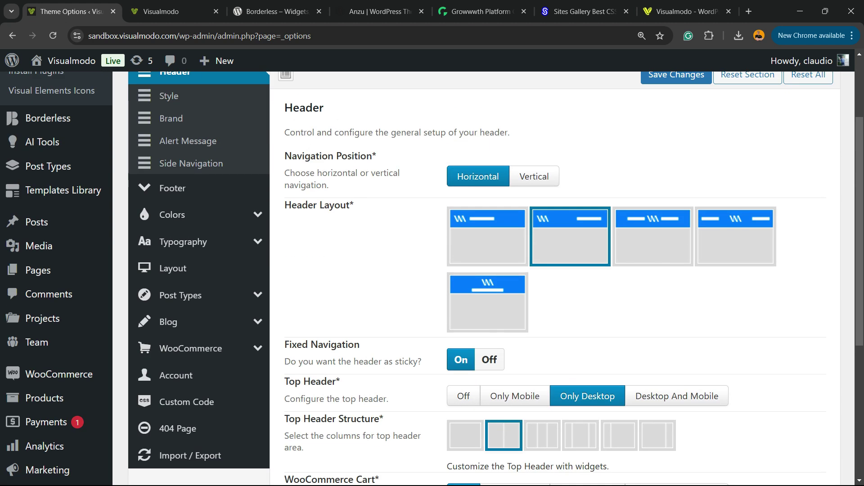
pyautogui.moveTo(284, 156); pyautogui.dragTo(376, 156)
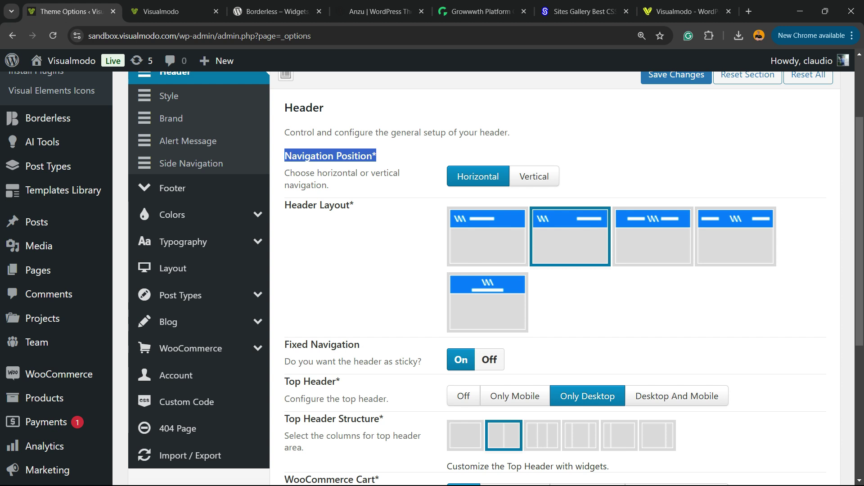
pyautogui.tripleClick(318, 204)
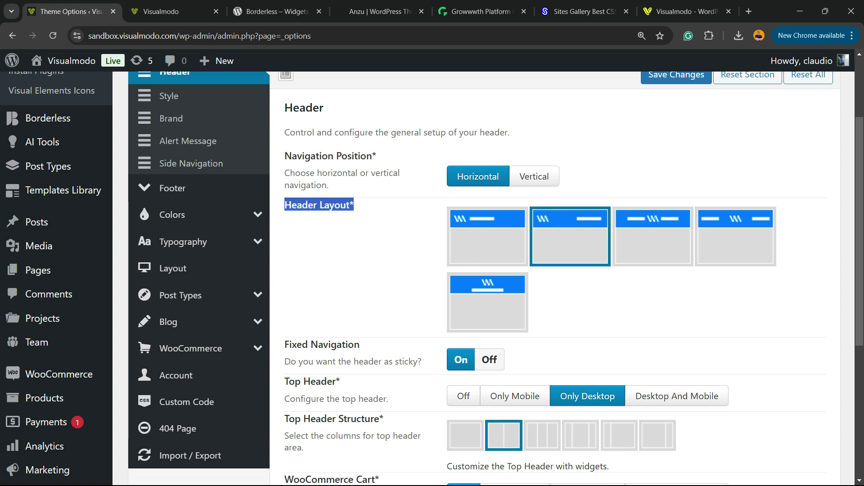
# Set the Header section's Fixed Navigation option to Off and save the theme settings.
pyautogui.scroll(-2, 484, 279)
pyautogui.tripleClick(309, 232)
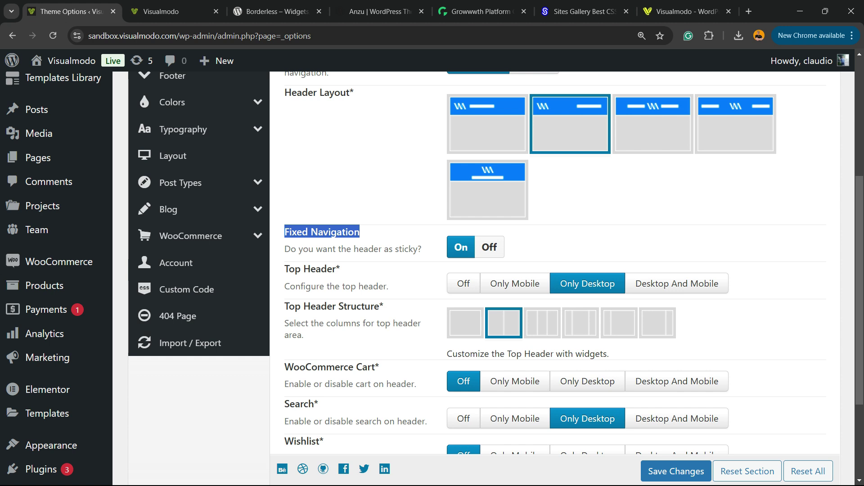
pyautogui.click(489, 247)
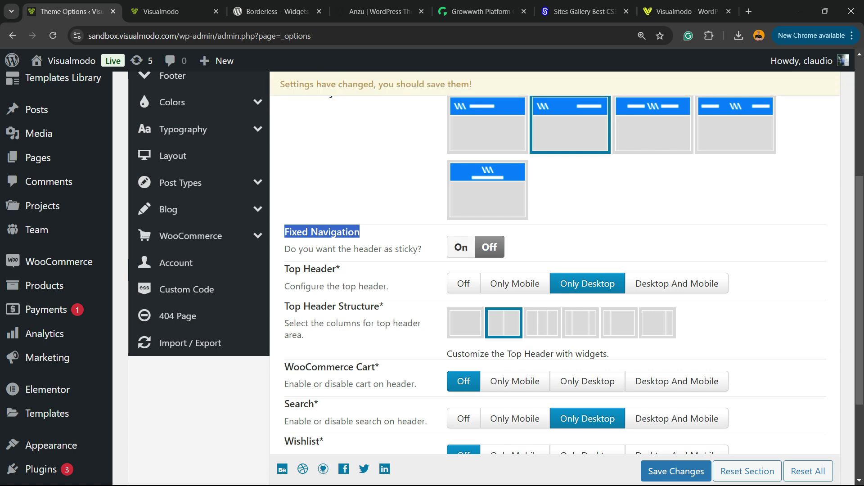
pyautogui.scroll(4, 490, 247)
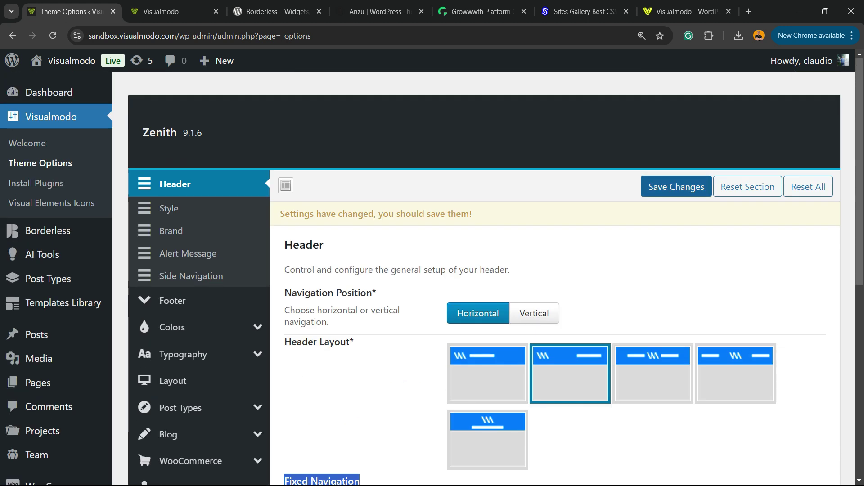
pyautogui.click(676, 186)
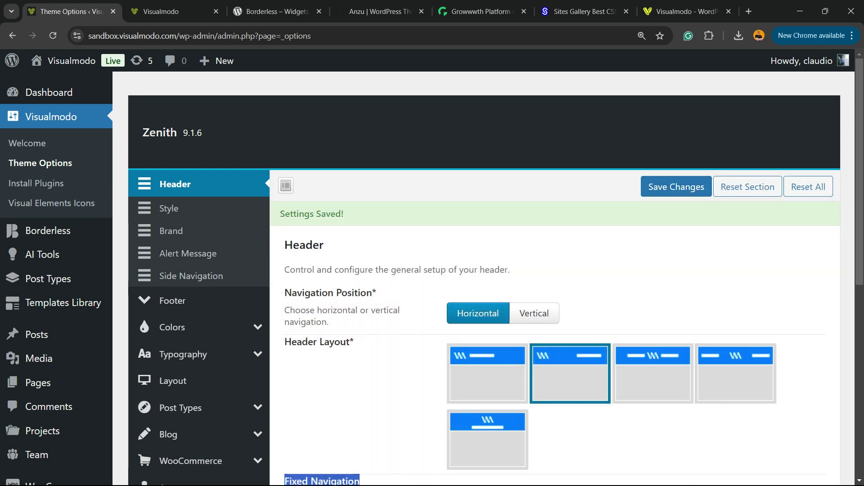
pyautogui.moveTo(345, 214); pyautogui.dragTo(286, 214)
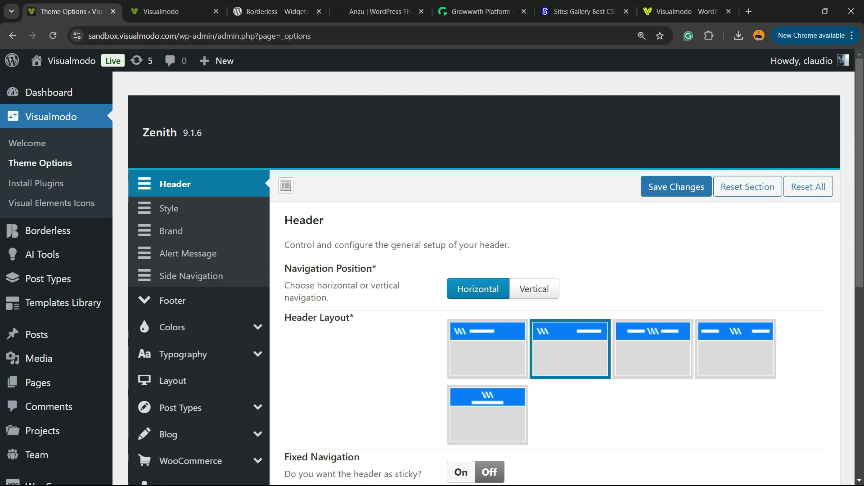
# Open the live site in a new browser tab and check how its header behaves further down the page.
pyautogui.moveTo(63, 61)
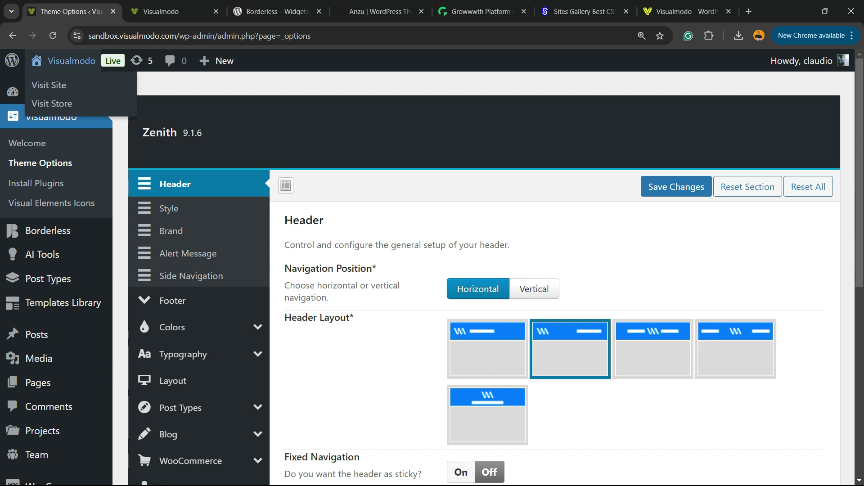
pyautogui.rightClick(92, 85)
pyautogui.click(133, 100)
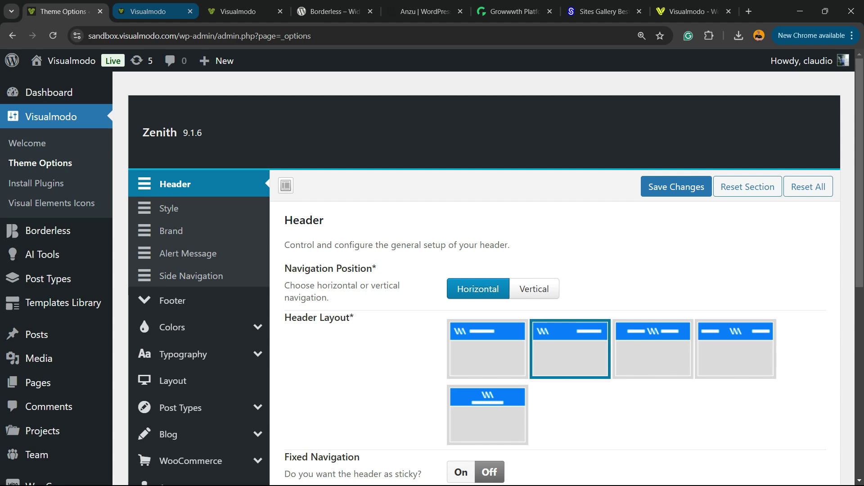
pyautogui.click(148, 12)
pyautogui.scroll(-3, 433, 279)
pyautogui.scroll(-20, 432, 279)
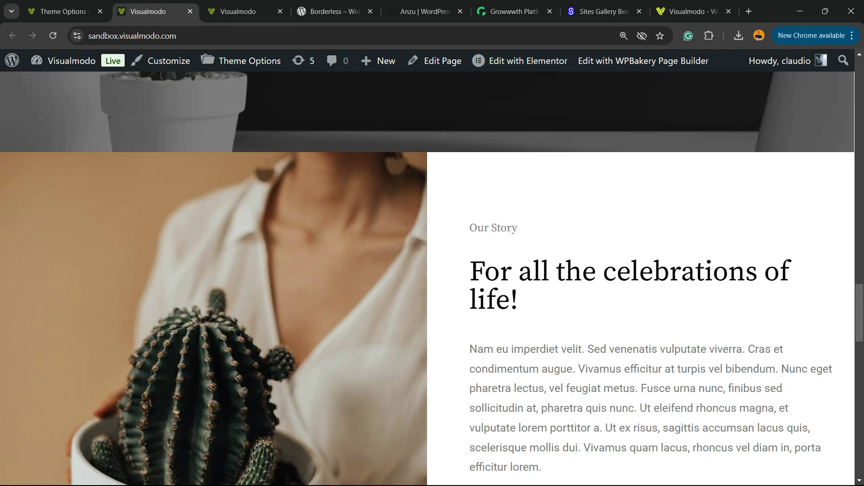
pyautogui.scroll(15, 432, 278)
pyautogui.scroll(-8, 432, 279)
pyautogui.scroll(-15, 432, 279)
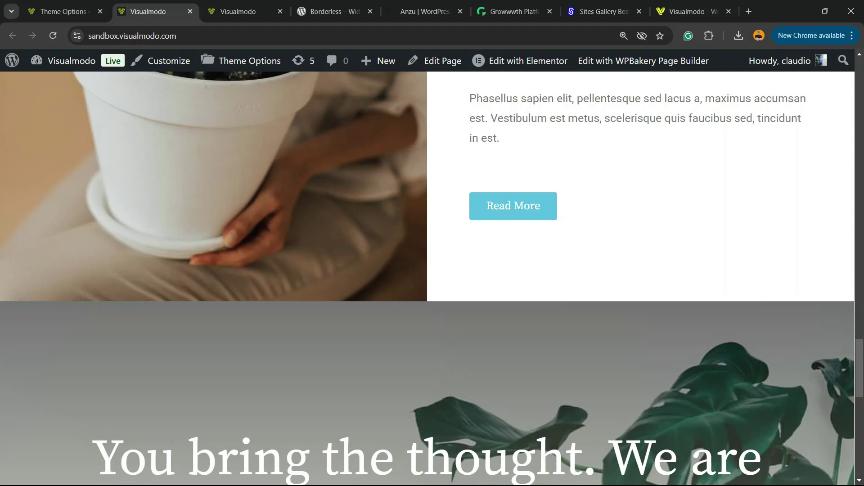
pyautogui.scroll(10, 432, 279)
pyautogui.scroll(20, 432, 279)
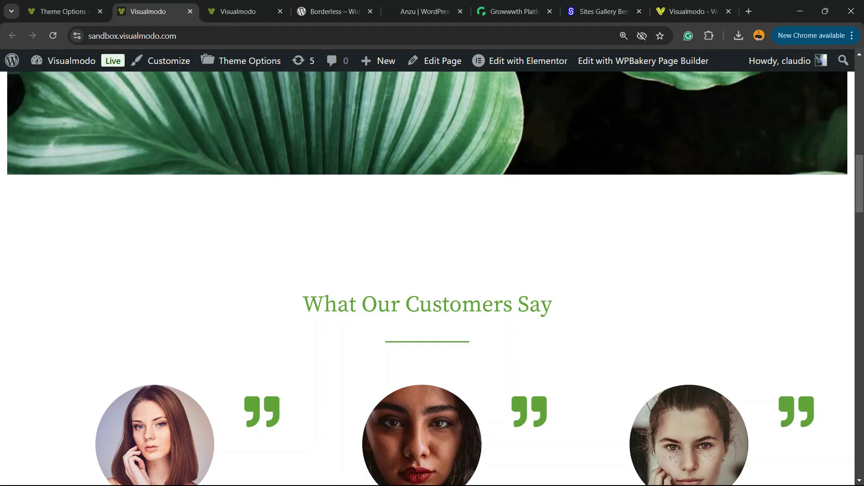
# Return to the Theme Options, set Fixed Navigation to On for the header and save the changes.
pyautogui.click(64, 11)
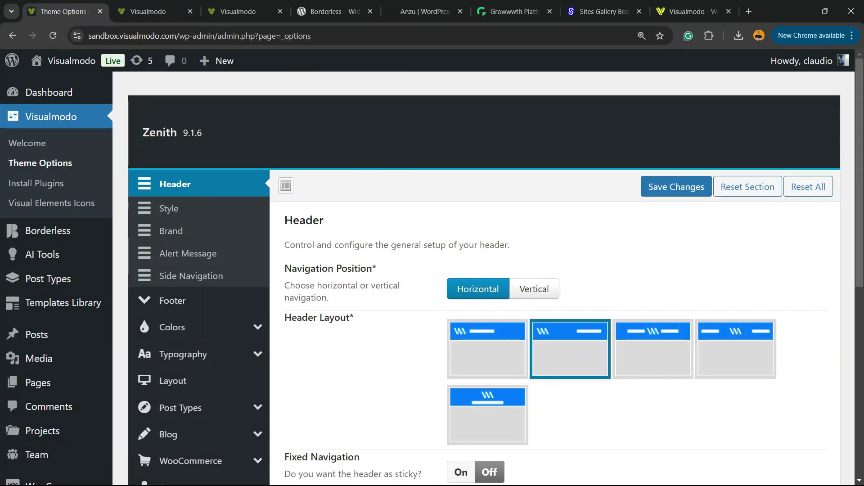
pyautogui.scroll(-5, 432, 279)
pyautogui.click(461, 247)
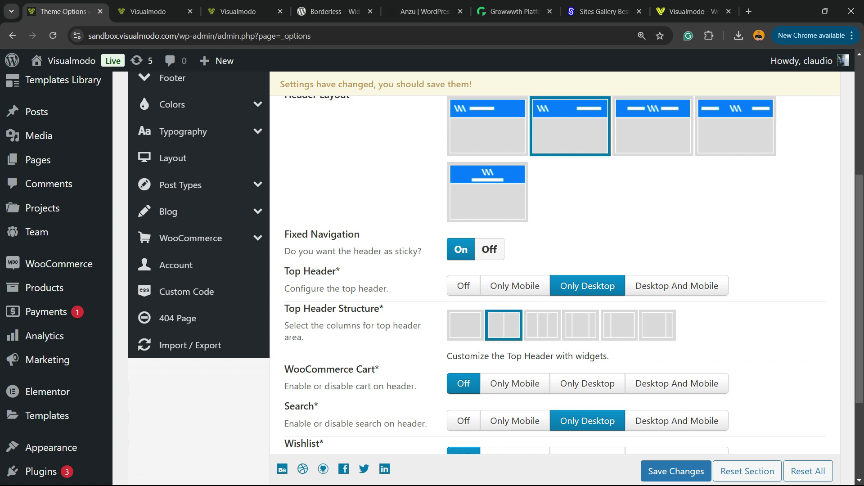
pyautogui.scroll(5, 558, 270)
pyautogui.click(675, 187)
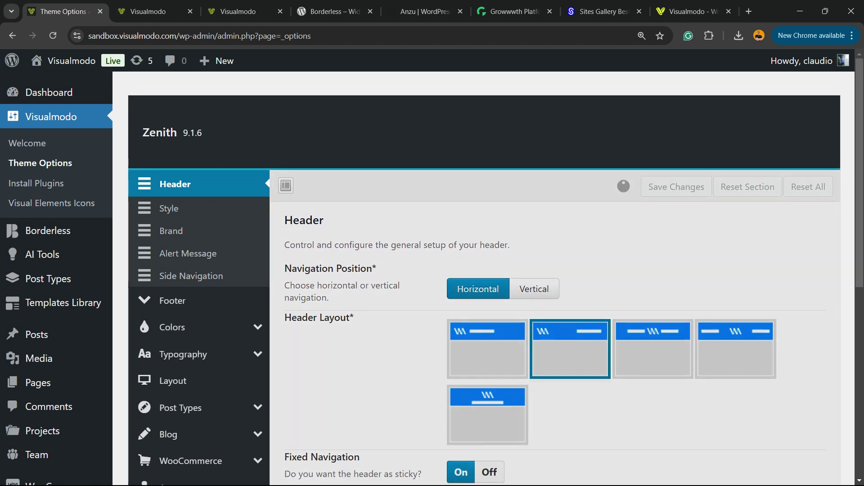
# Reload the live Plant Store site and check whether the header stays fixed further down the page.
pyautogui.hotkey('ctrl', 'Tab')
pyautogui.press('F5')
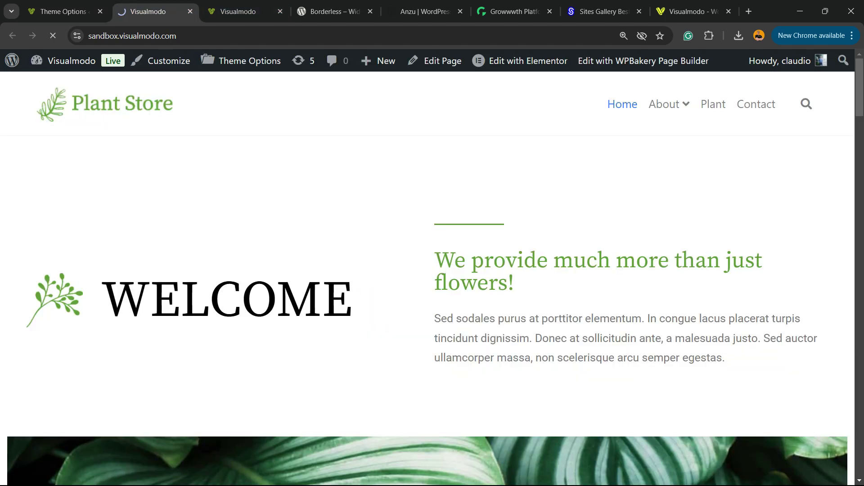
pyautogui.scroll(-15, 432, 279)
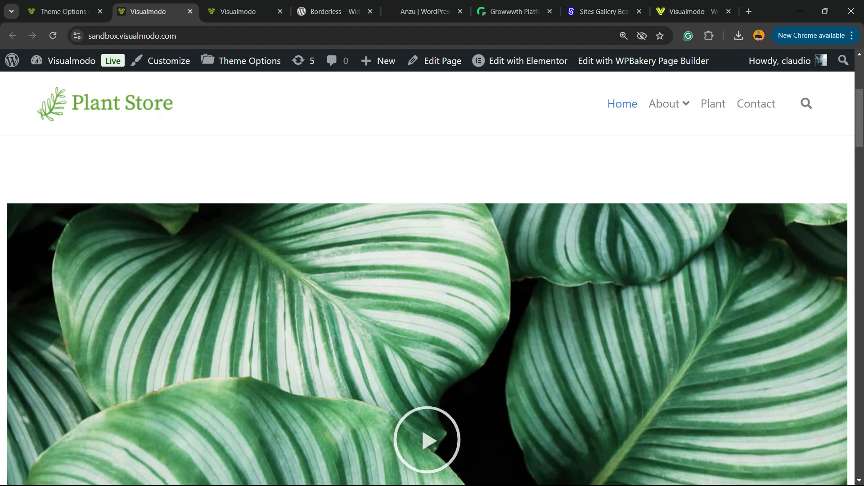
pyautogui.scroll(-12, 433, 279)
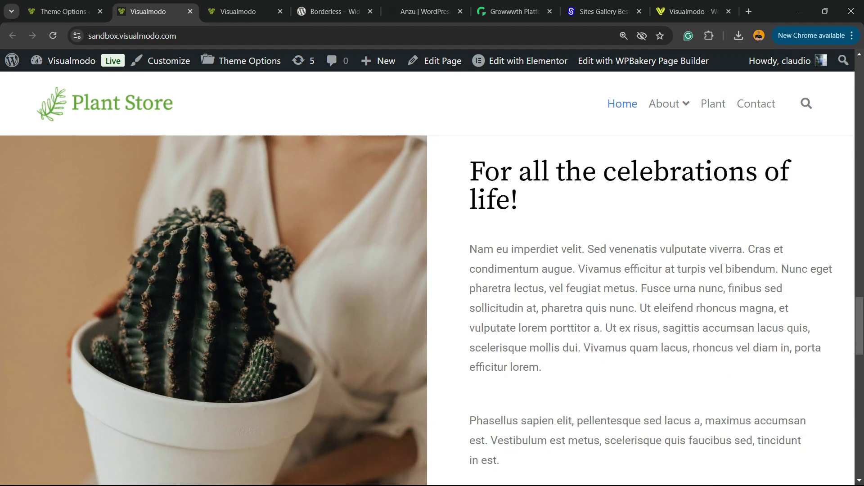
pyautogui.hotkey('ctrl', 'shift', 'Tab')
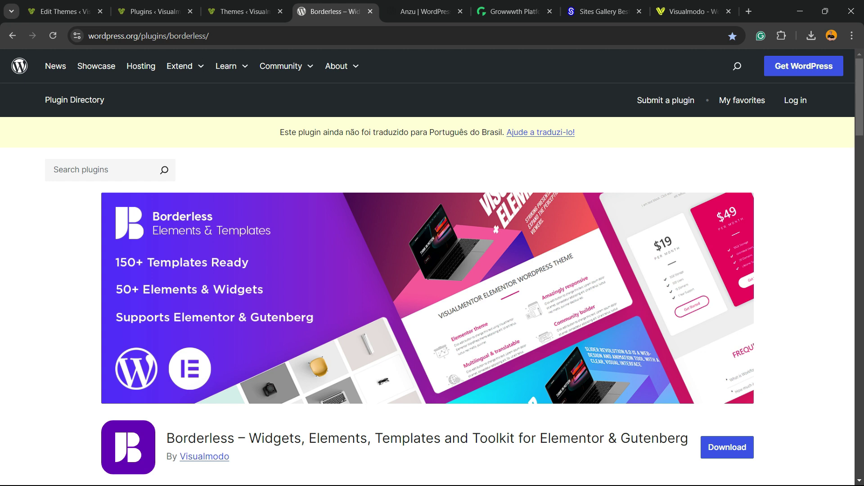
# Switch past the Anzu theme page to the open Growwwth site and examine its header and featured website listings along the page.
pyautogui.hotkey('ctrl', 'Tab')
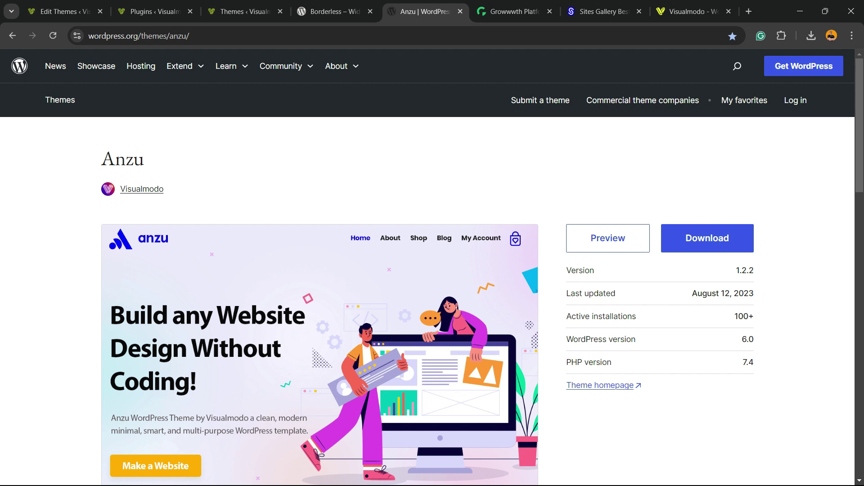
pyautogui.hotkey('ctrl', 'Tab')
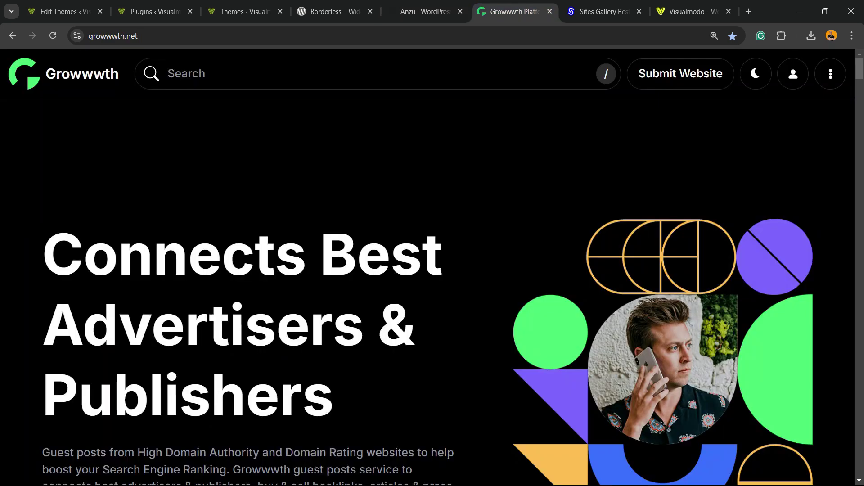
pyautogui.scroll(-5, 432, 270)
pyautogui.scroll(5, 432, 270)
pyautogui.scroll(-20, 432, 292)
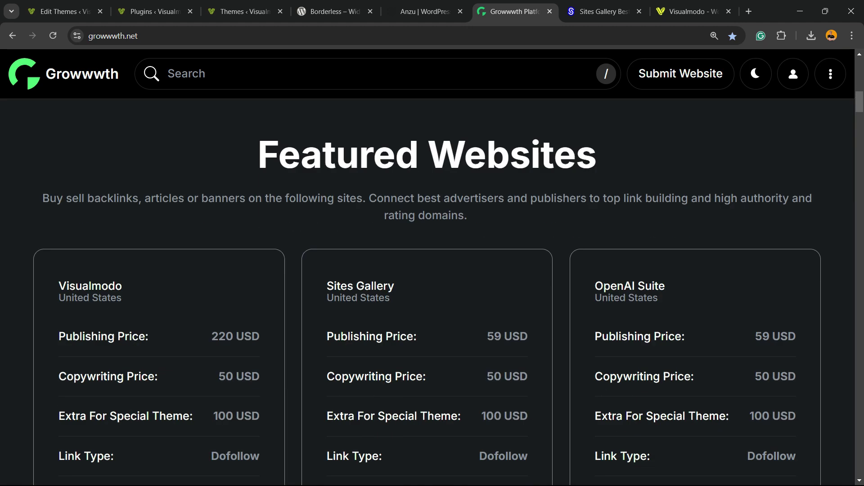
pyautogui.scroll(-10, 432, 292)
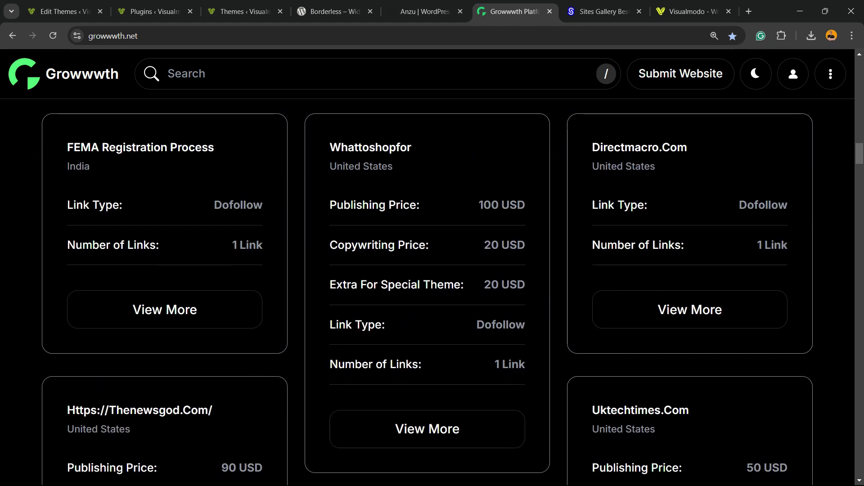
pyautogui.scroll(-10, 432, 292)
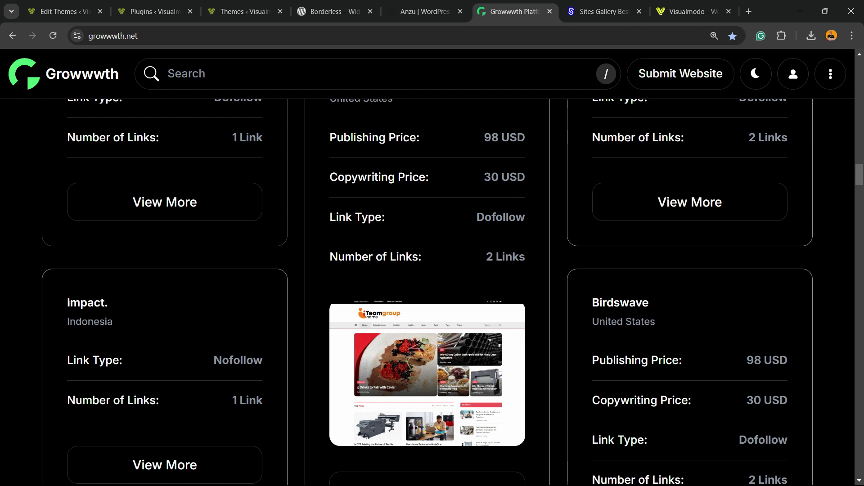
pyautogui.scroll(-5, 432, 292)
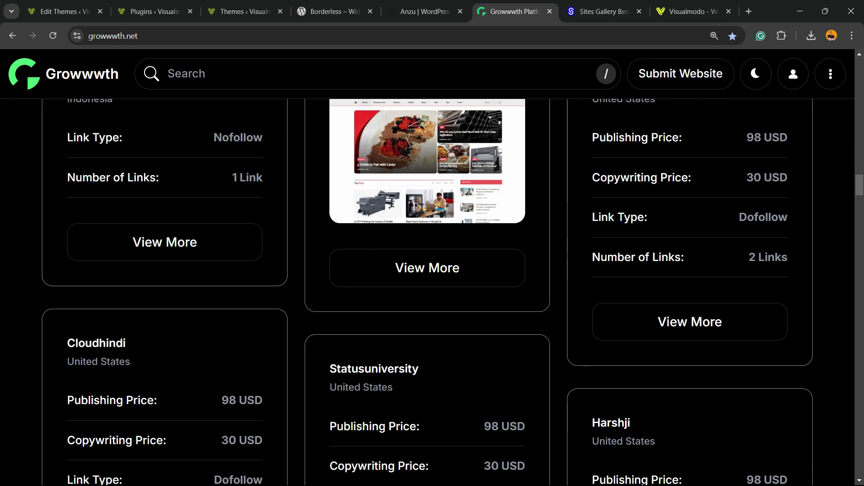
pyautogui.scroll(15, 432, 292)
pyautogui.scroll(10, 432, 292)
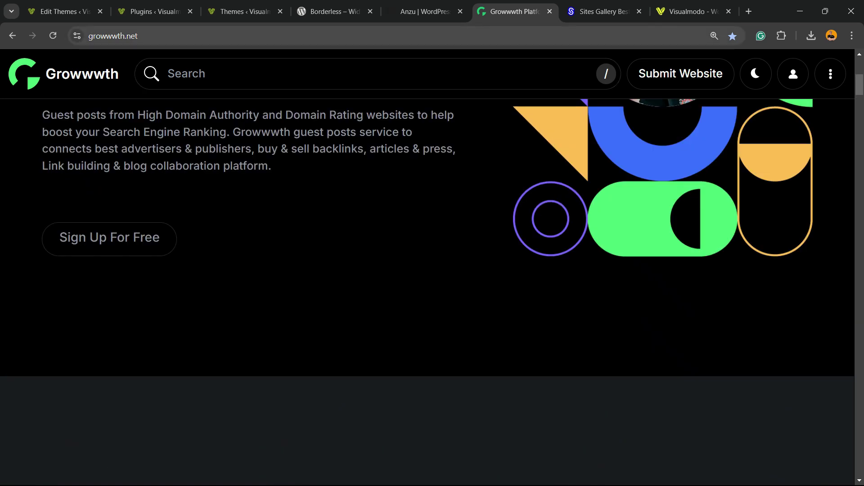
pyautogui.scroll(8, 432, 292)
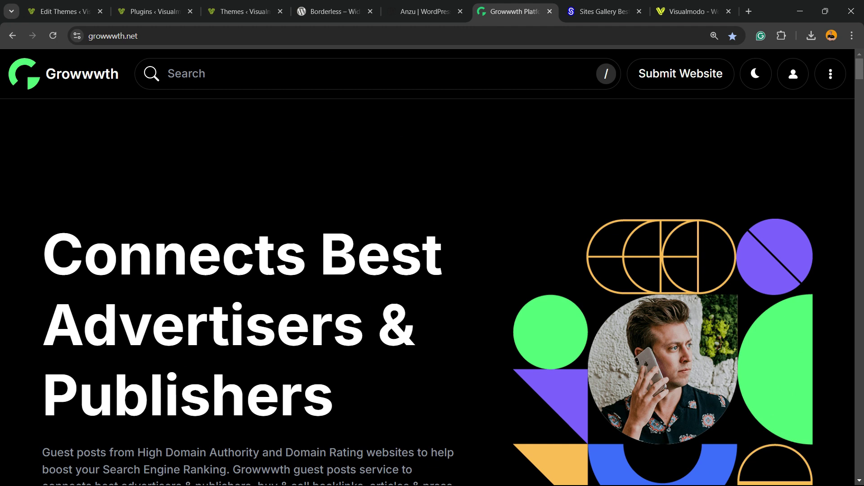
pyautogui.scroll(-5, 432, 292)
pyautogui.scroll(5, 432, 292)
pyautogui.scroll(-7, 432, 292)
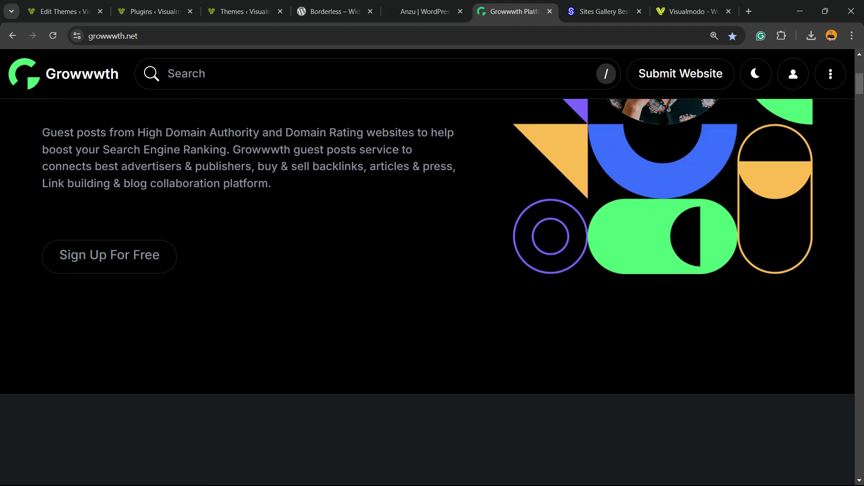
pyautogui.scroll(7, 432, 292)
# Switch to the open Sites Gallery site and look through its Site of the Day and Websites showcase.
pyautogui.hotkey('ctrl', 'Tab')
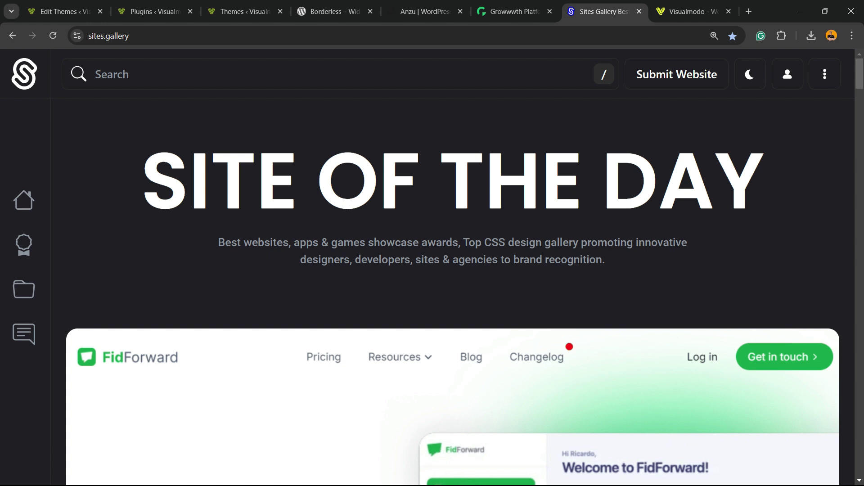
pyautogui.scroll(-7, 432, 292)
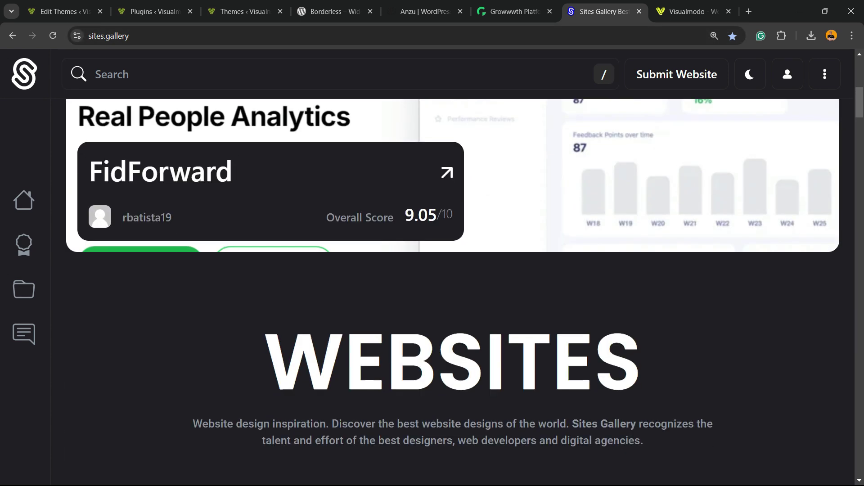
pyautogui.scroll(-20, 433, 292)
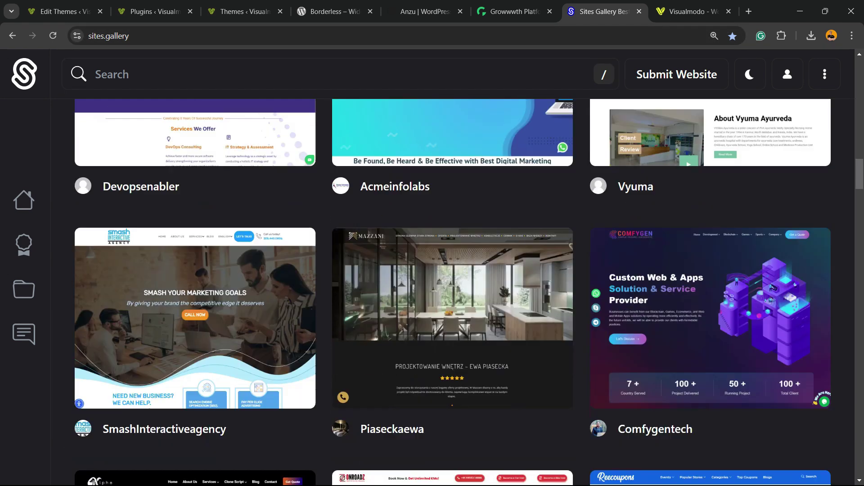
pyautogui.scroll(-13, 193, 202)
pyautogui.scroll(-8, 194, 203)
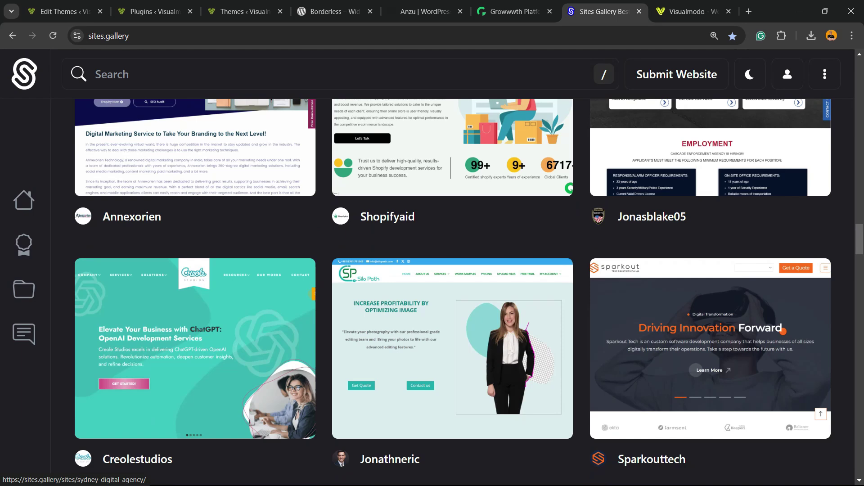
pyautogui.scroll(-12, 194, 203)
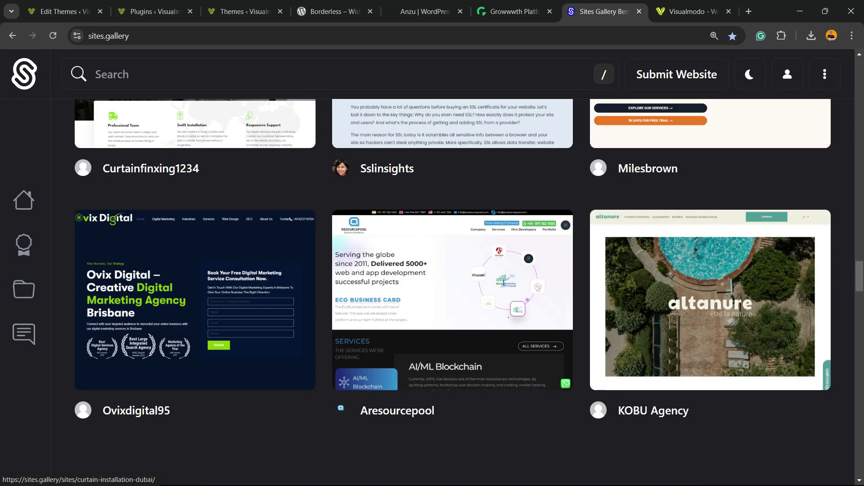
pyautogui.scroll(-10, 194, 203)
# Switch to the open Visualmodo homepage and look through its WordPress themes, pricing offer, latest posts and feature sections.
pyautogui.click(693, 12)
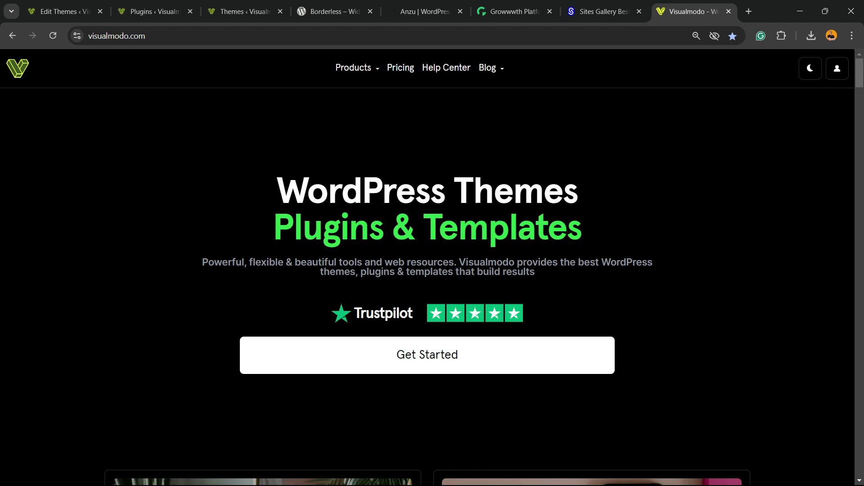
pyautogui.scroll(-8, 262, 270)
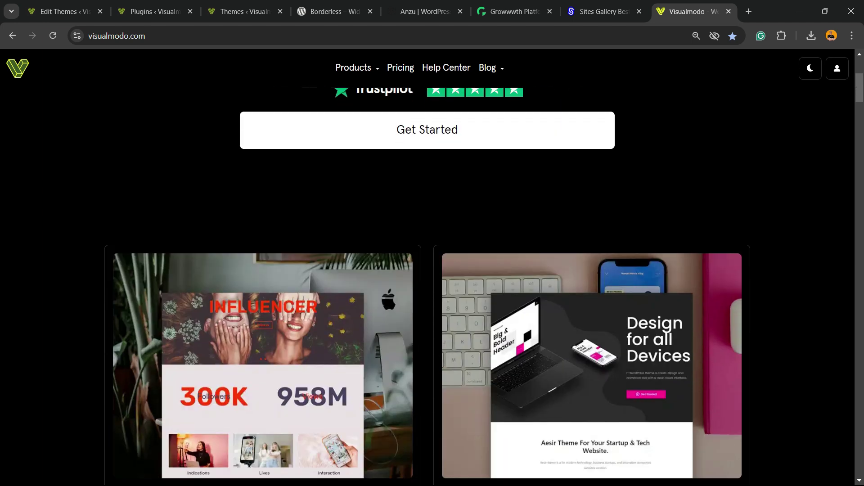
pyautogui.scroll(-10, 263, 271)
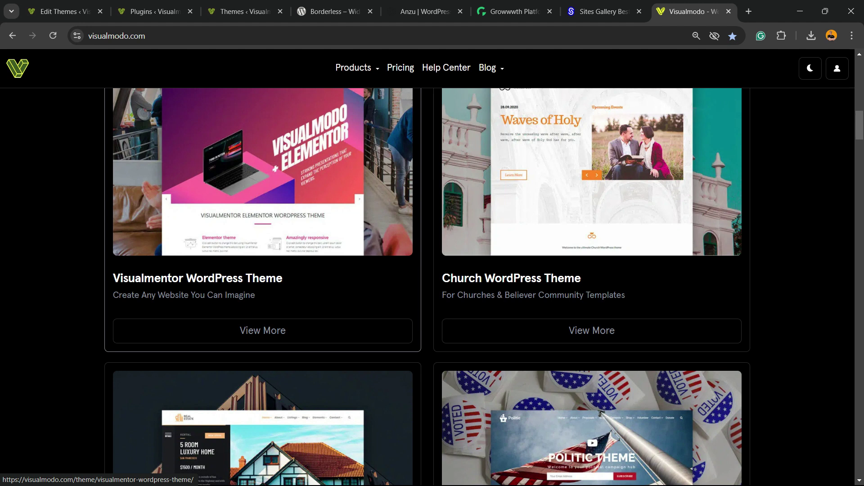
pyautogui.scroll(-1, 262, 270)
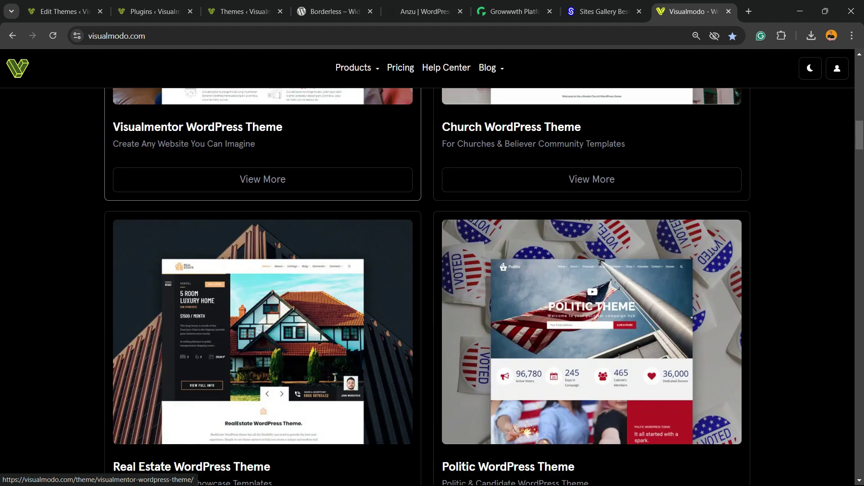
pyautogui.scroll(-2, 263, 171)
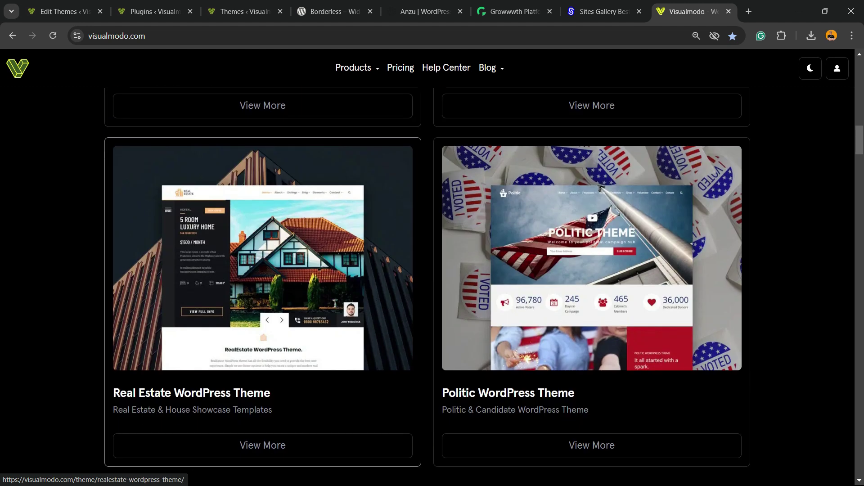
pyautogui.scroll(-5, 263, 225)
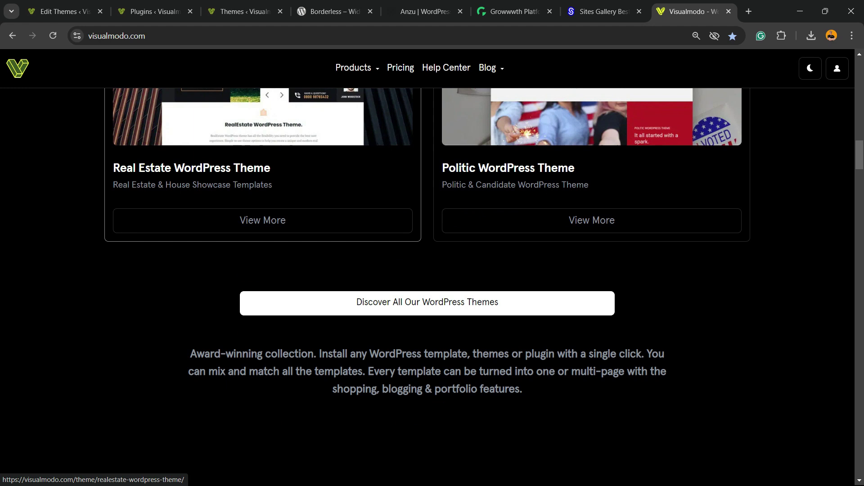
pyautogui.scroll(-3, 263, 221)
pyautogui.scroll(-10, 427, 270)
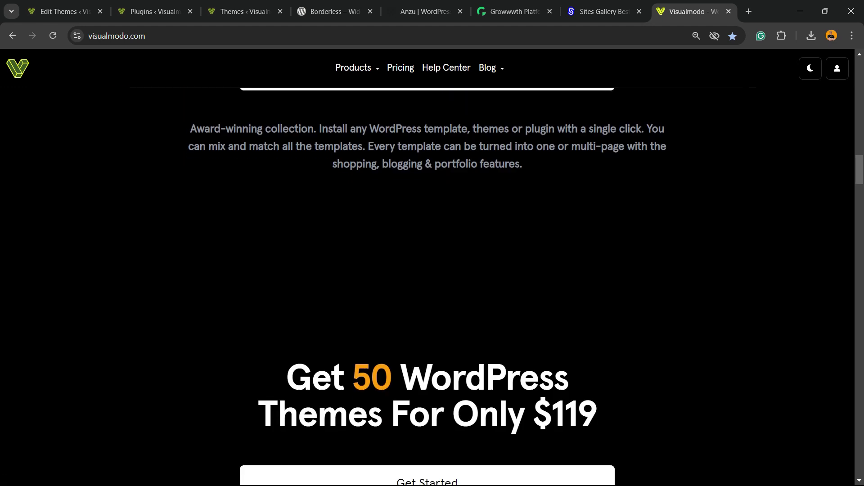
pyautogui.scroll(-14, 428, 270)
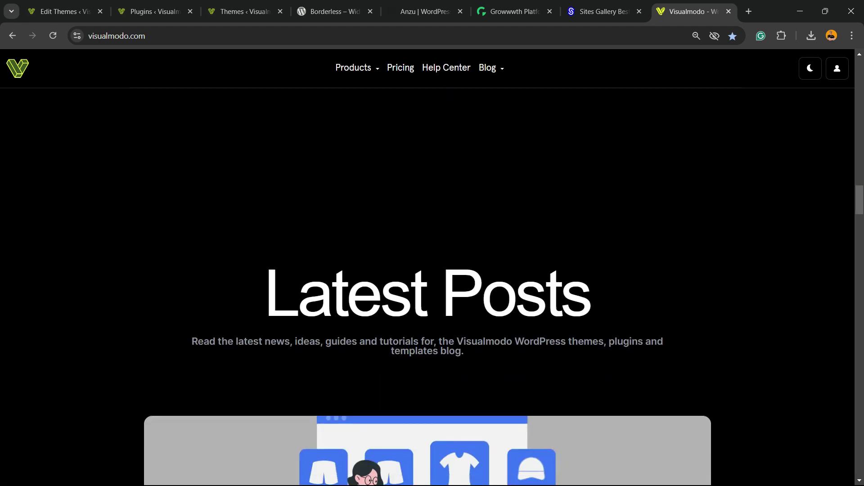
pyautogui.scroll(-14, 293, 243)
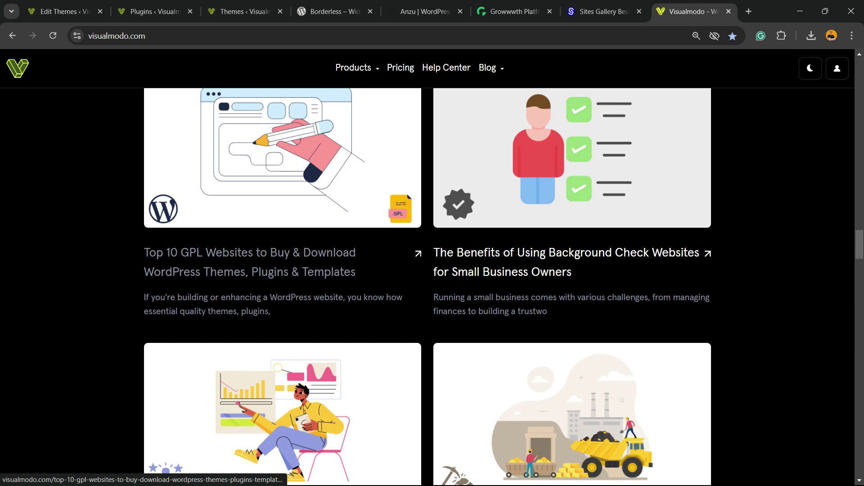
pyautogui.scroll(-8, 294, 241)
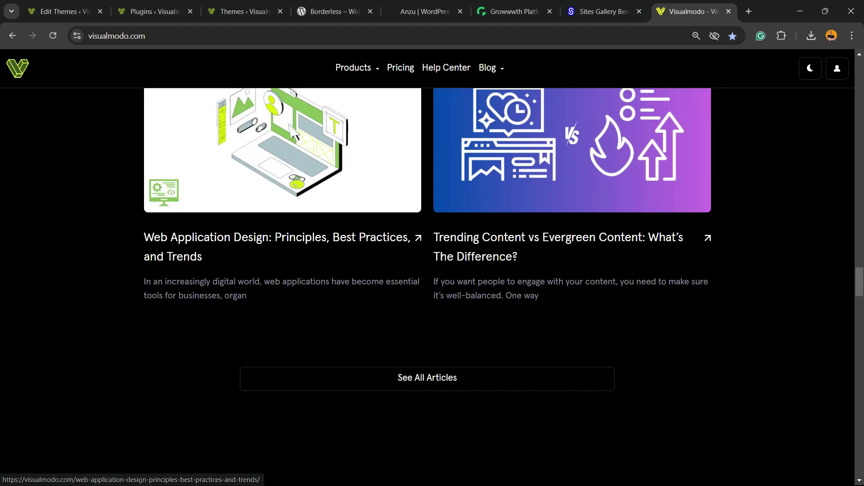
pyautogui.scroll(-12, 428, 271)
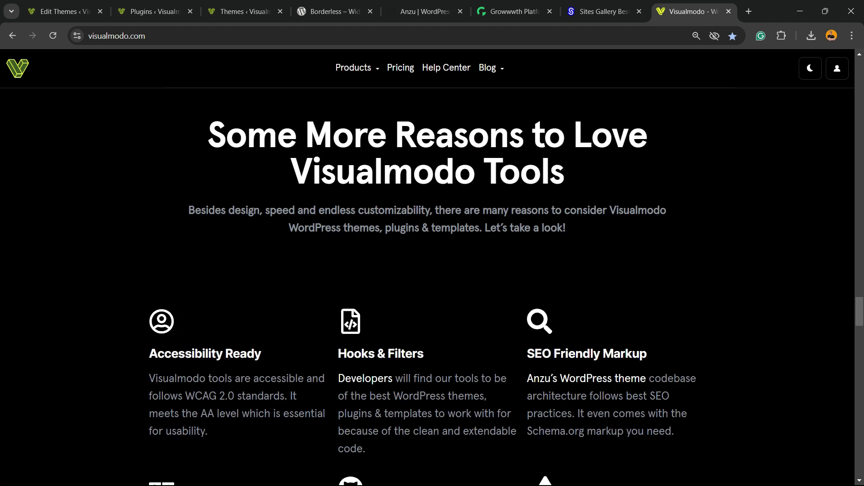
pyautogui.scroll(-12, 428, 270)
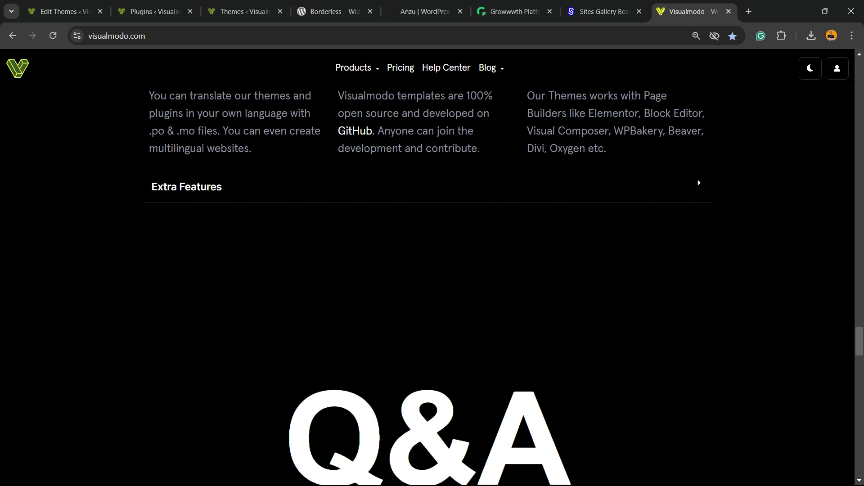